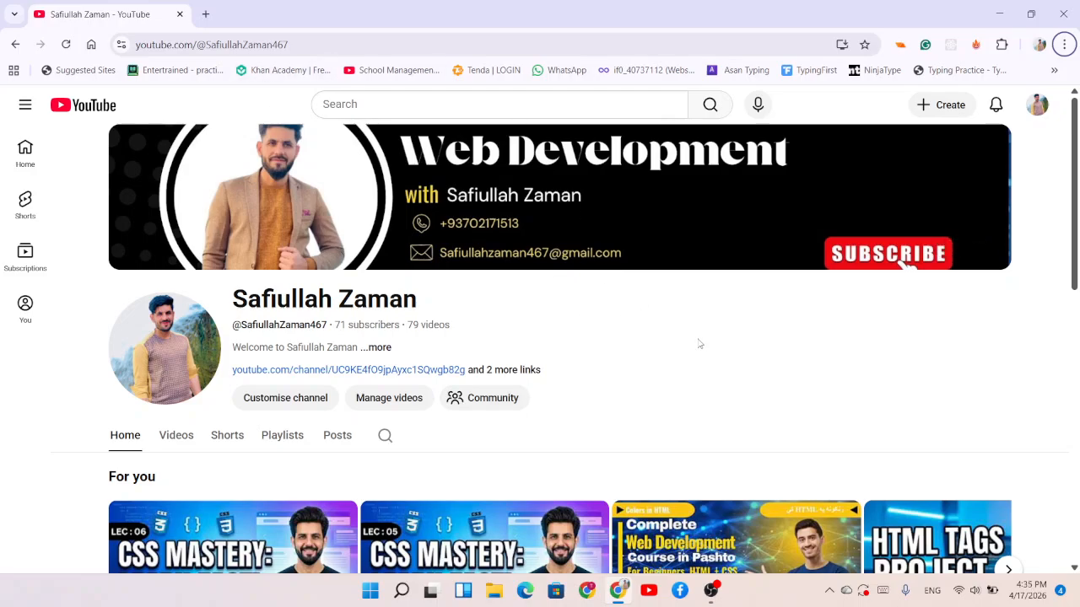
# Open the vidssave.com video downloader site in a new browser tab.
pyautogui.scroll(-1, 484, 434)
pyautogui.scroll(1, 506, 426)
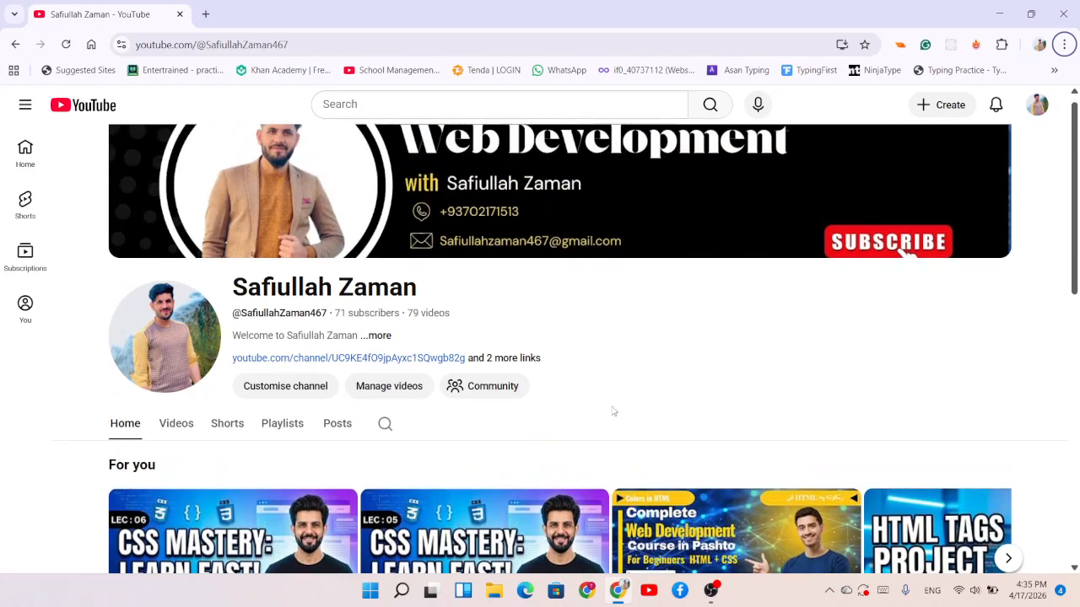
pyautogui.click(205, 13)
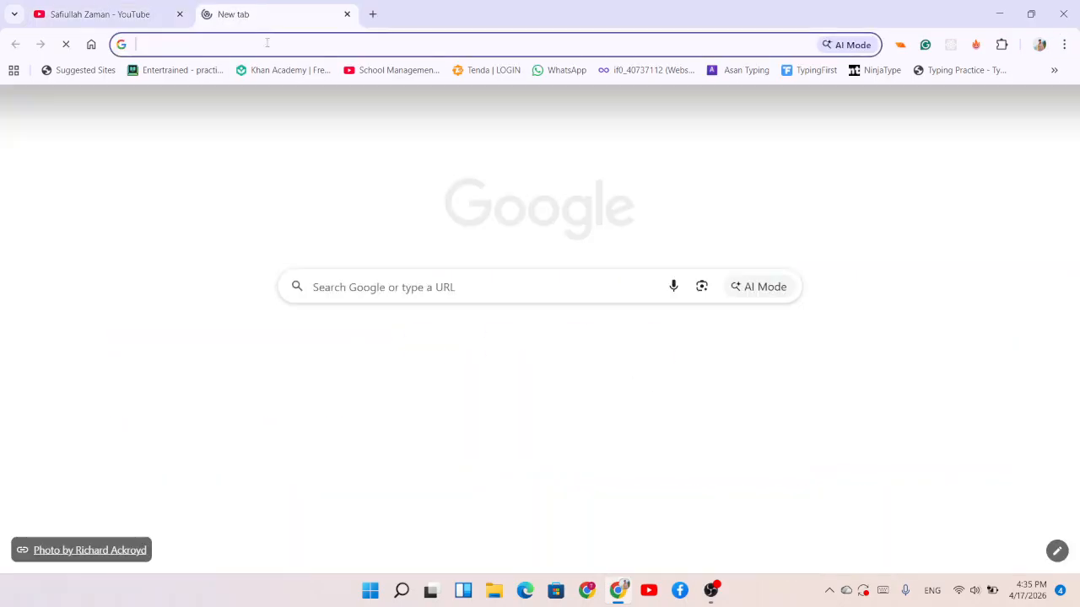
pyautogui.click(264, 44)
pyautogui.write('vids')
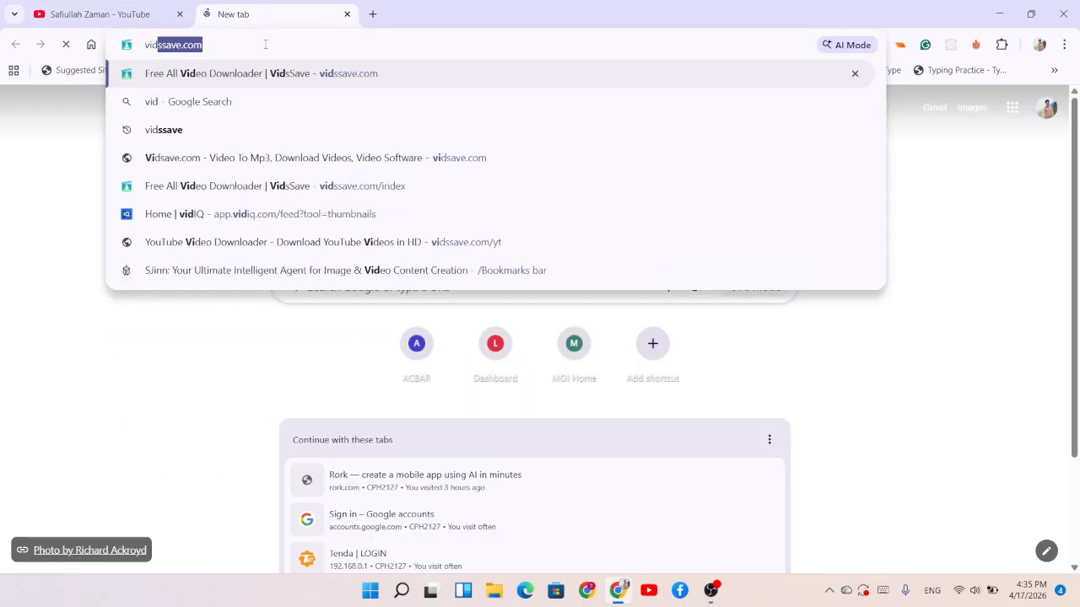
pyautogui.press('Return')
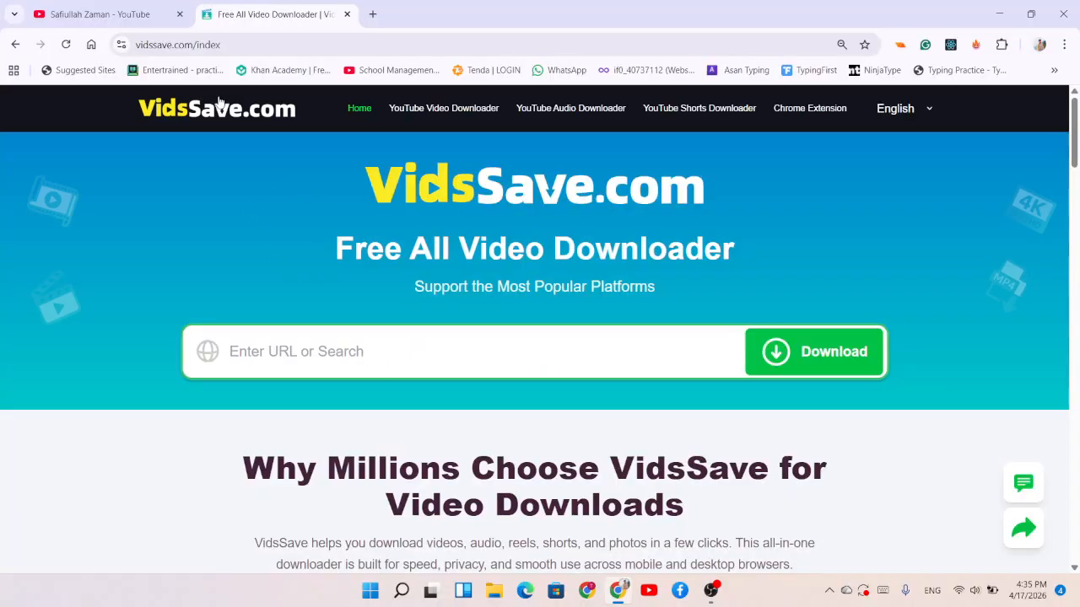
# Return to YouTube and open its home feed to find a video to download.
pyautogui.click(135, 16)
pyautogui.scroll(-2, 388, 342)
pyautogui.scroll(3, 390, 337)
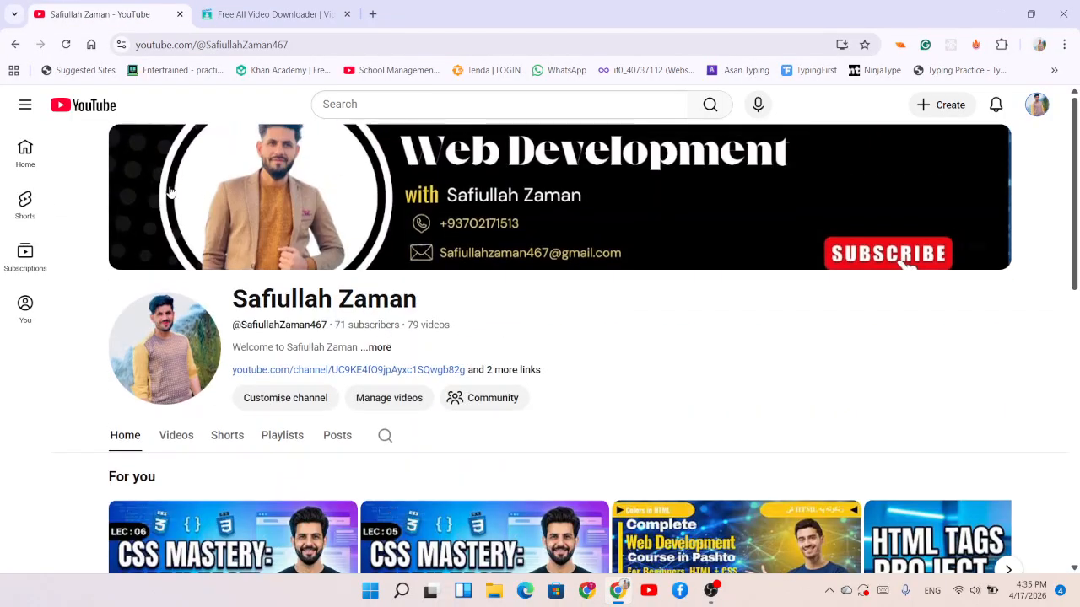
pyautogui.click(72, 112)
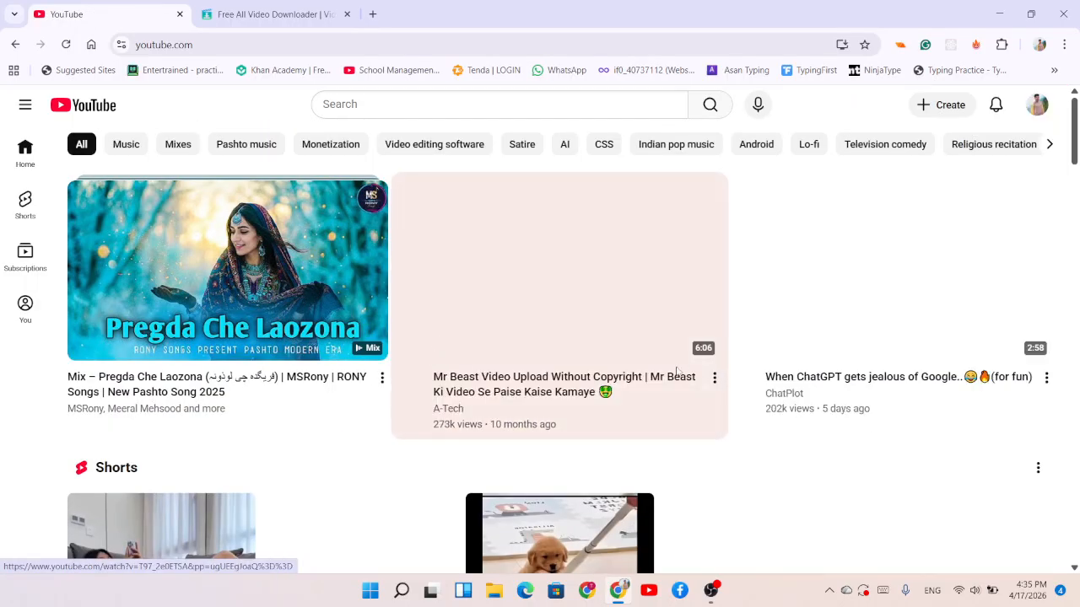
pyautogui.scroll(-2, 527, 421)
pyautogui.scroll(2, 523, 424)
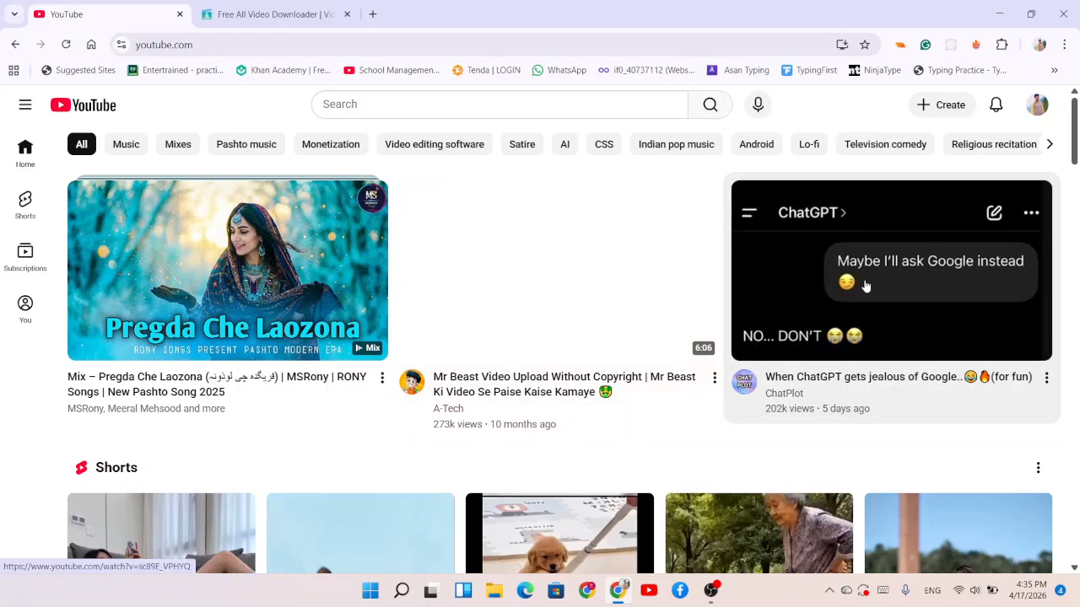
# Copy the share link of the video "When ChatGPT gets jealous of Google".
pyautogui.click(1046, 380)
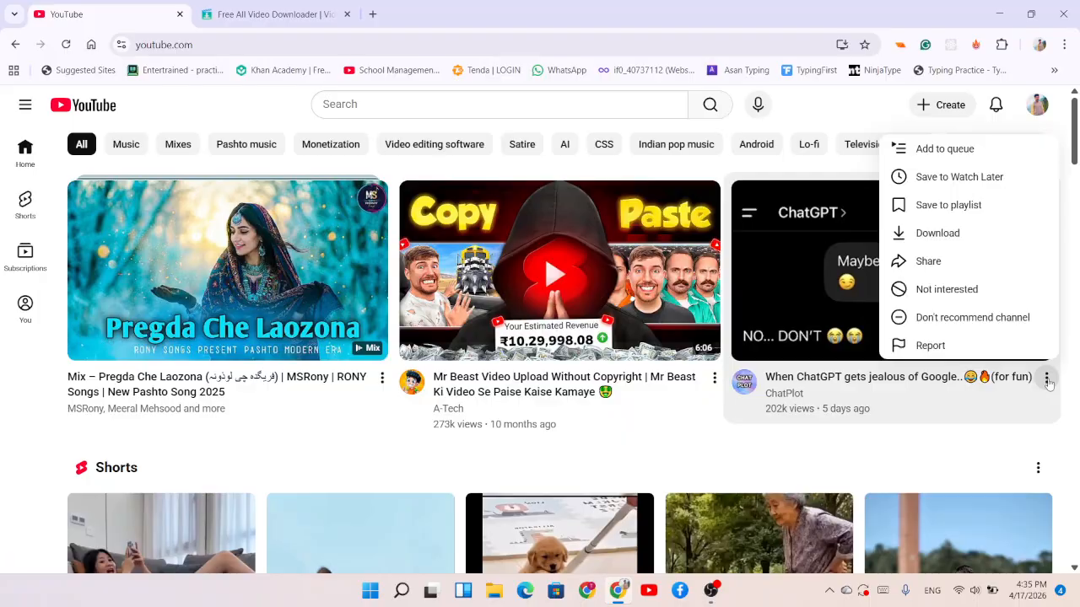
pyautogui.click(925, 263)
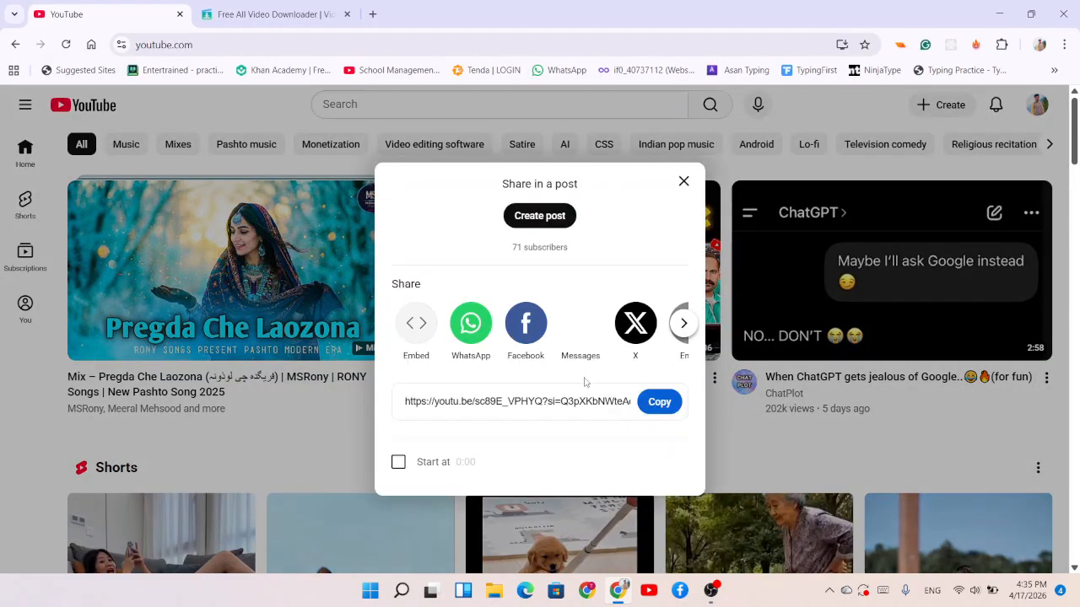
pyautogui.click(640, 403)
# Paste the copied video link into the URL field on VidsSave to load its download options.
pyautogui.click(295, 14)
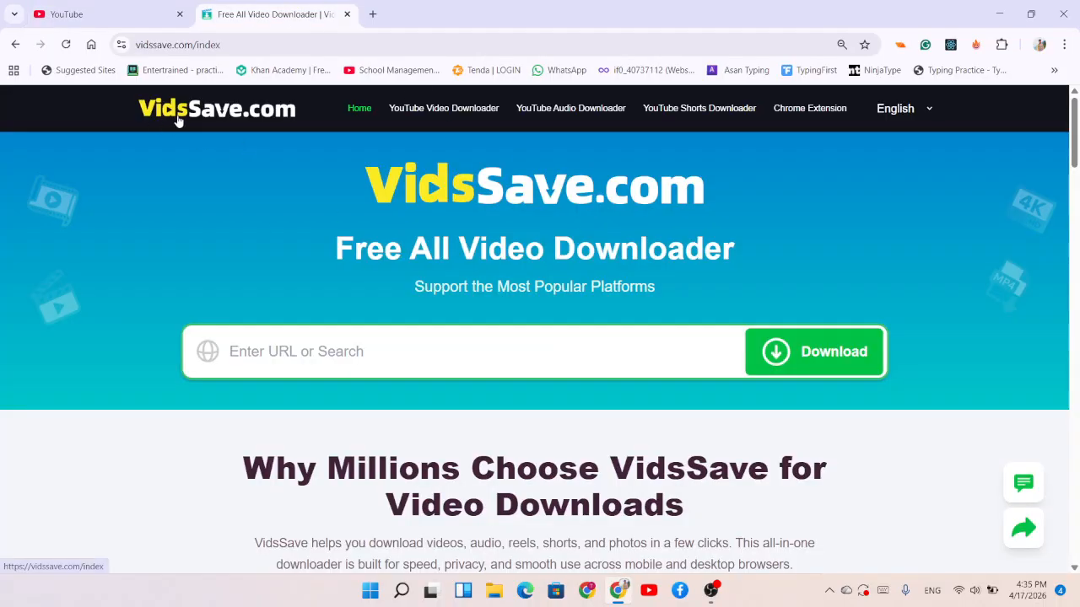
pyautogui.rightClick(298, 353)
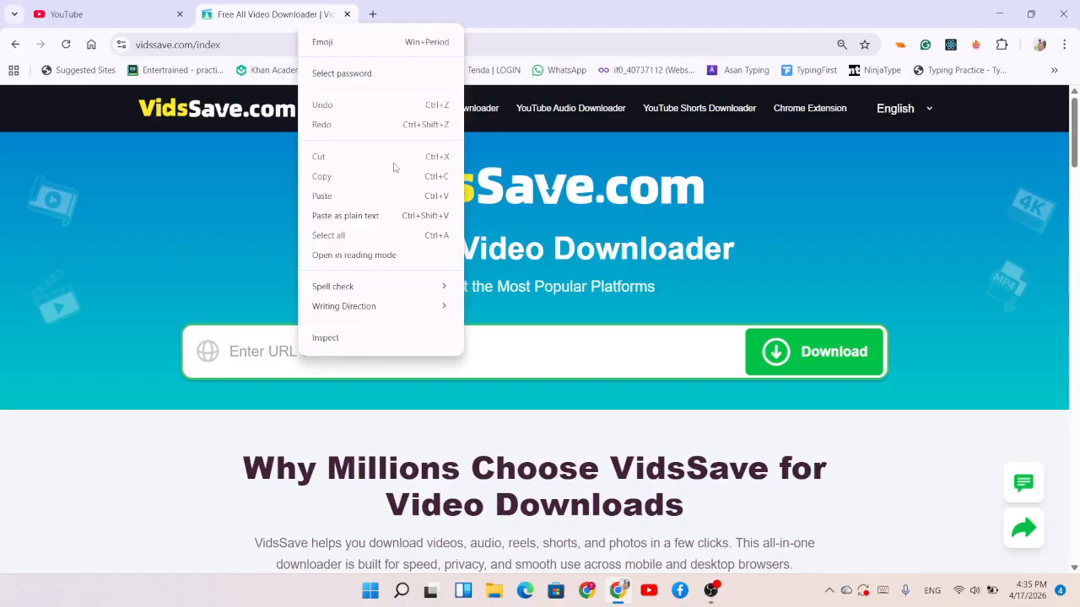
pyautogui.click(322, 196)
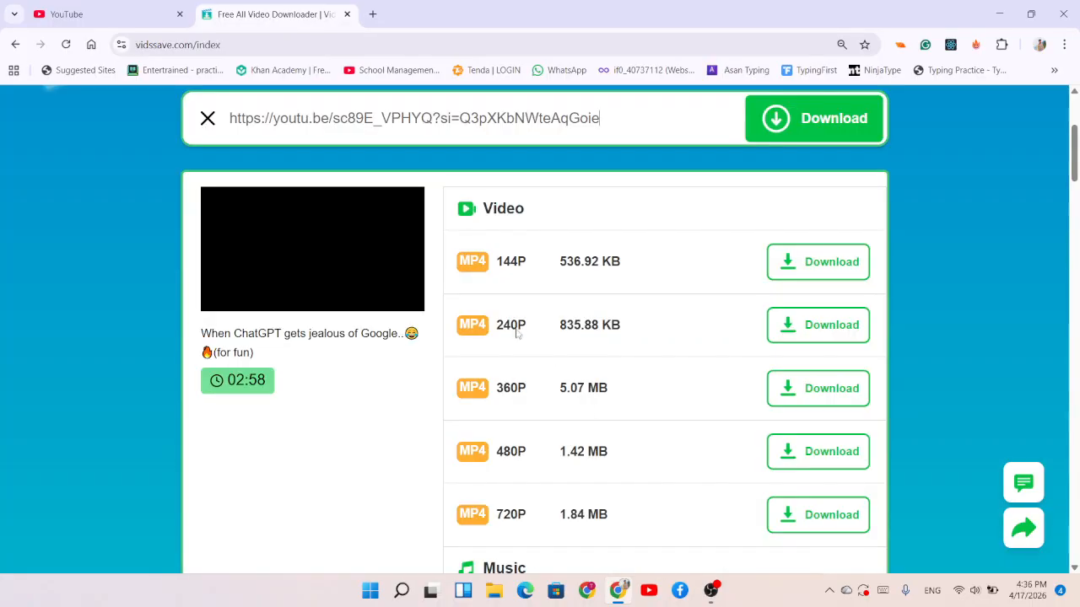
# Review the offered video and music formats and download the 480P MP4 version.
pyautogui.scroll(-4, 533, 398)
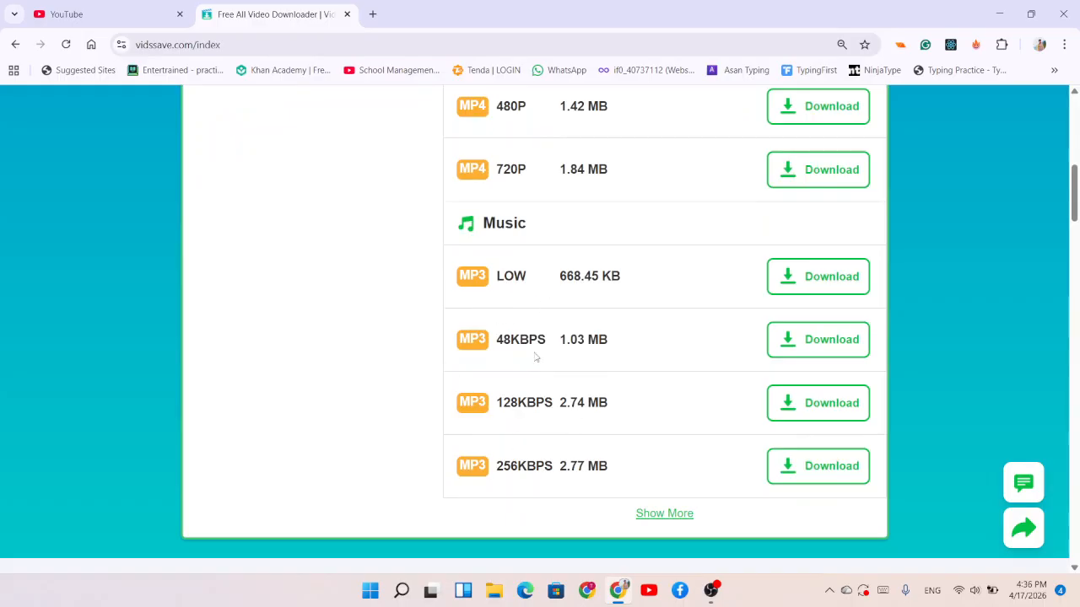
pyautogui.scroll(3, 600, 345)
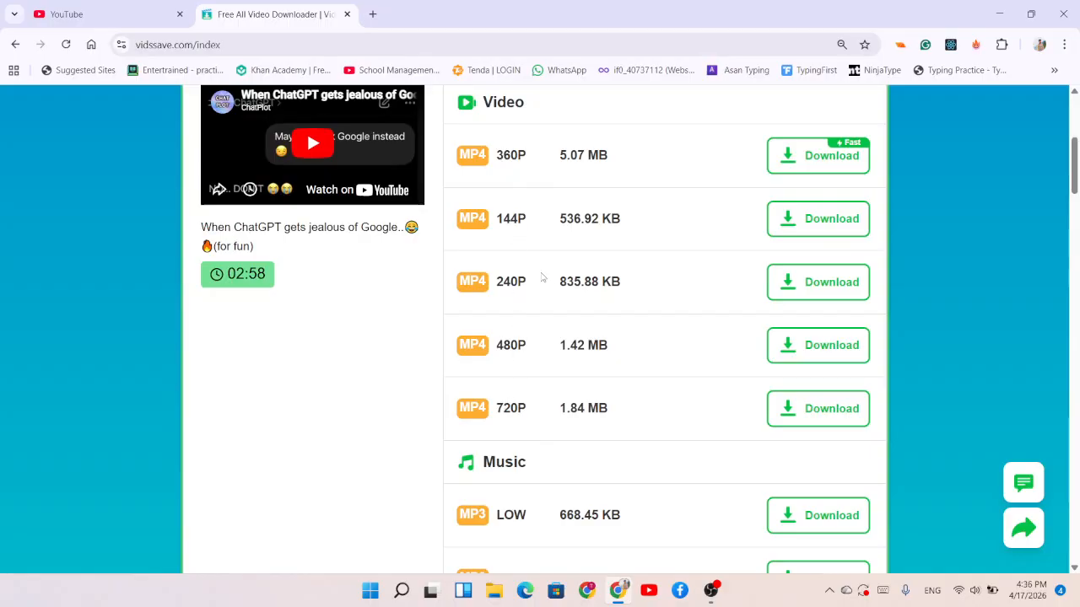
pyautogui.scroll(1, 551, 275)
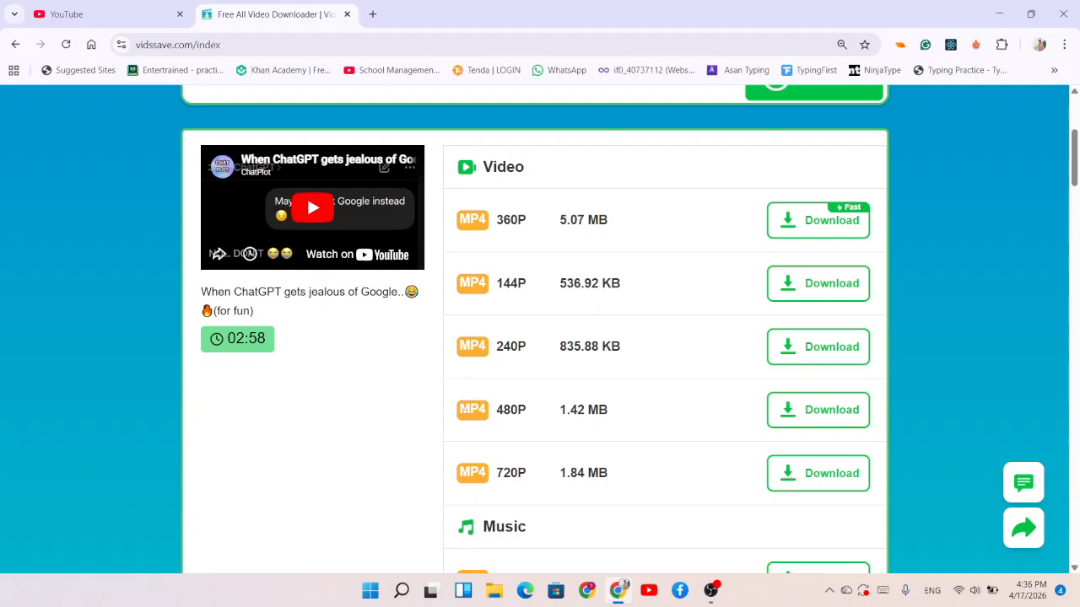
pyautogui.click(820, 415)
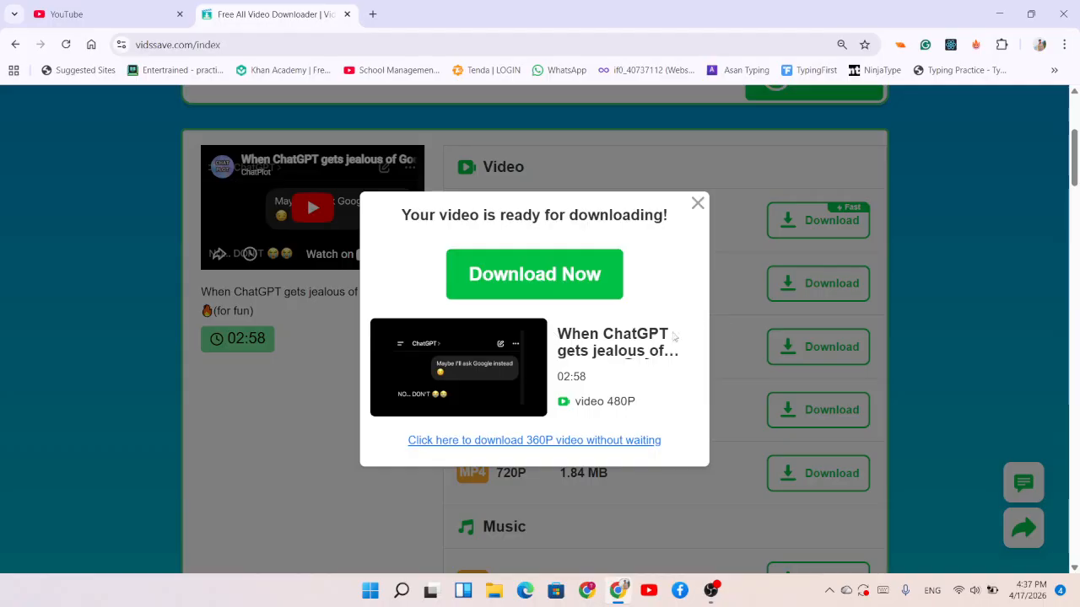
pyautogui.click(521, 283)
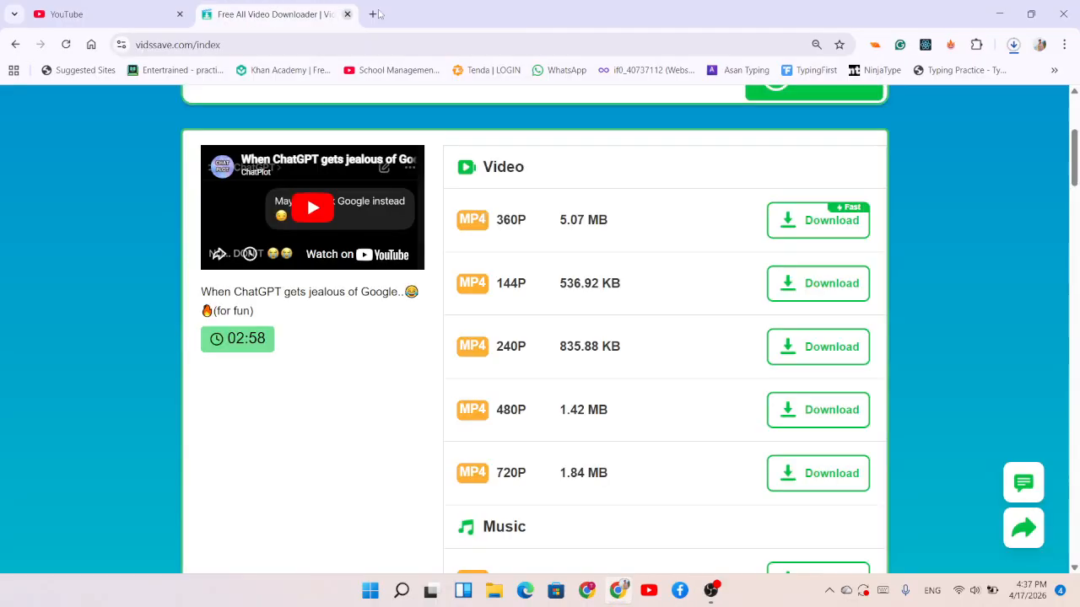
# Check the progress of the 480P video in the browser's recent download history.
pyautogui.click(1013, 47)
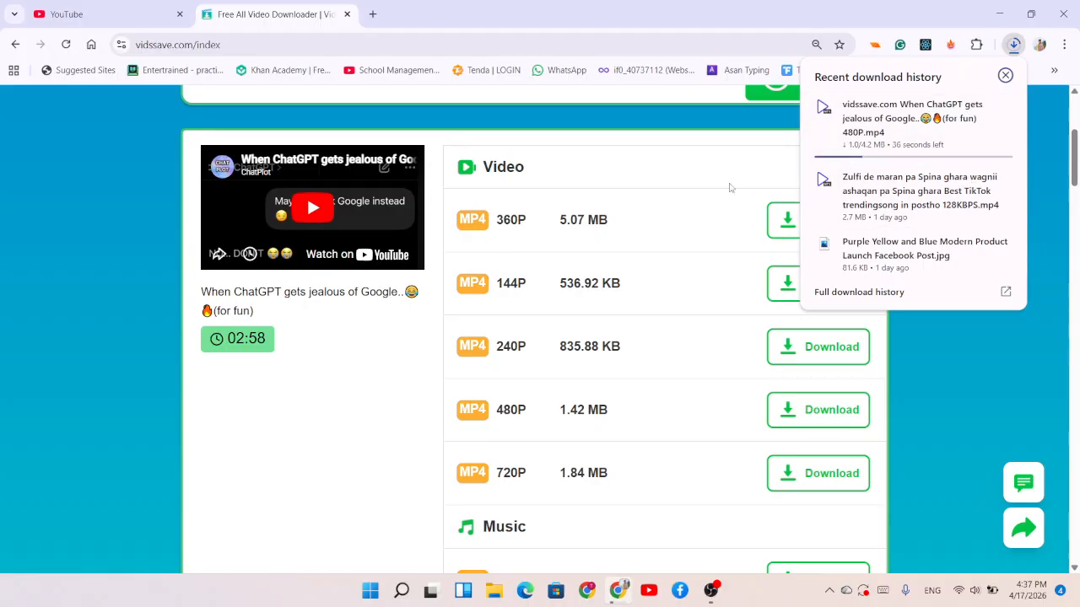
pyautogui.click(657, 124)
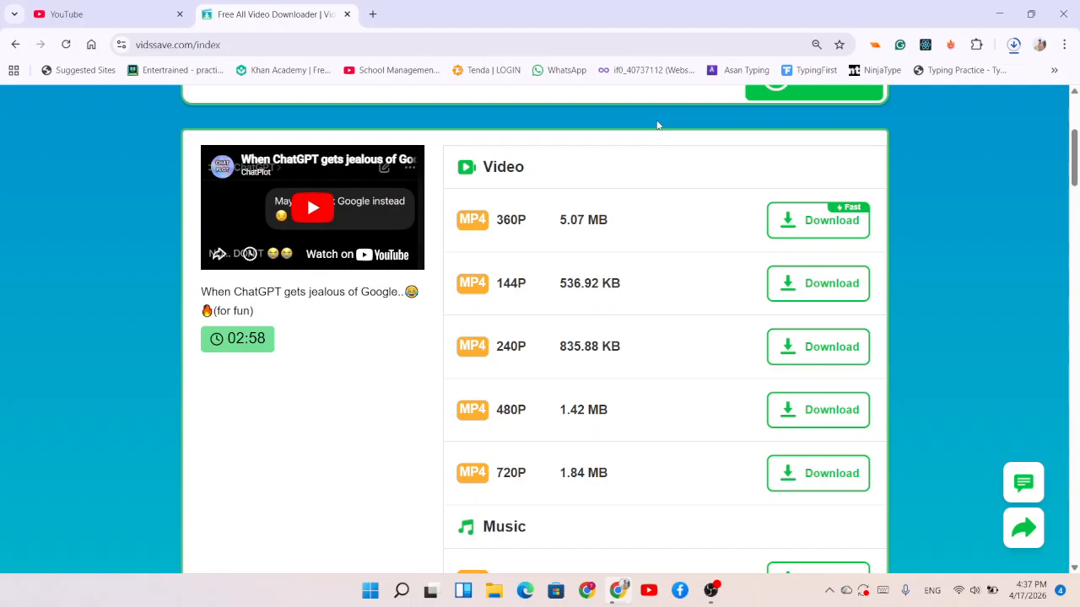
pyautogui.scroll(3, 628, 454)
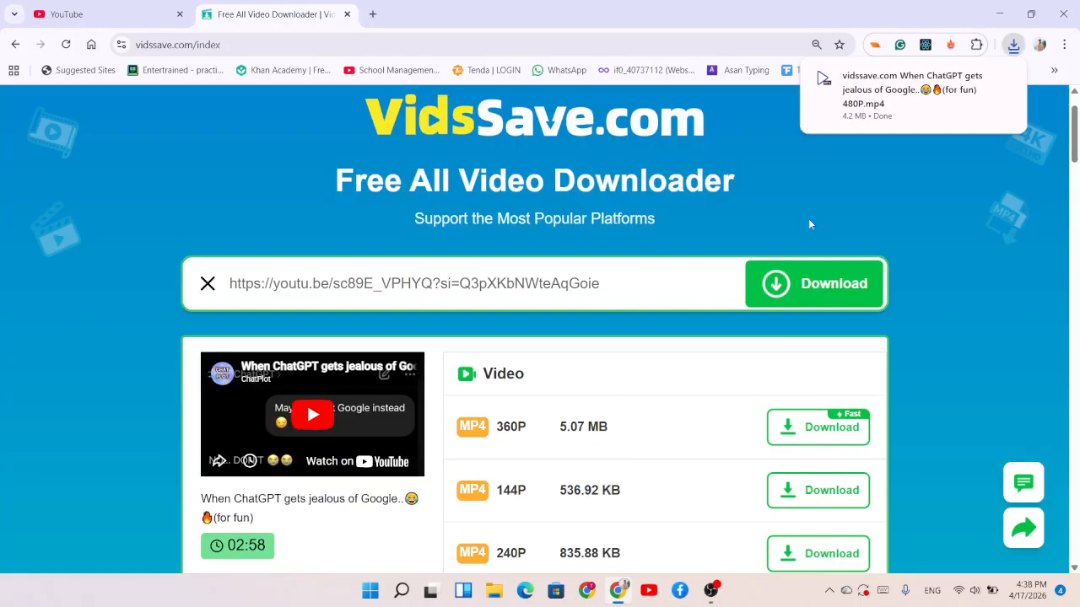
# Show the downloaded 480P video file in its folder from the download history.
pyautogui.click(1013, 44)
pyautogui.moveTo(901, 141)
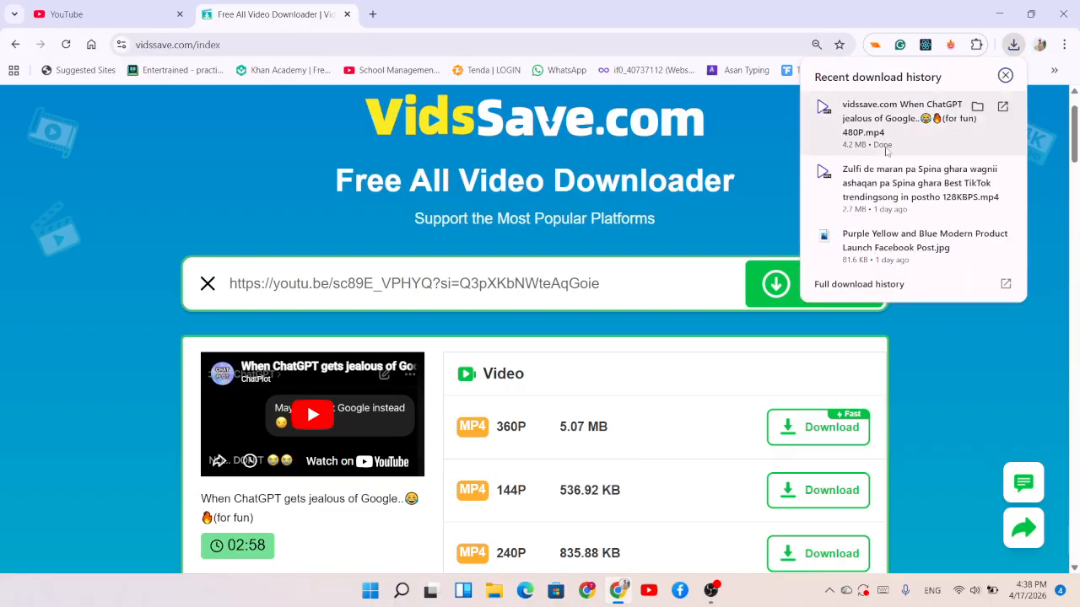
pyautogui.click(979, 107)
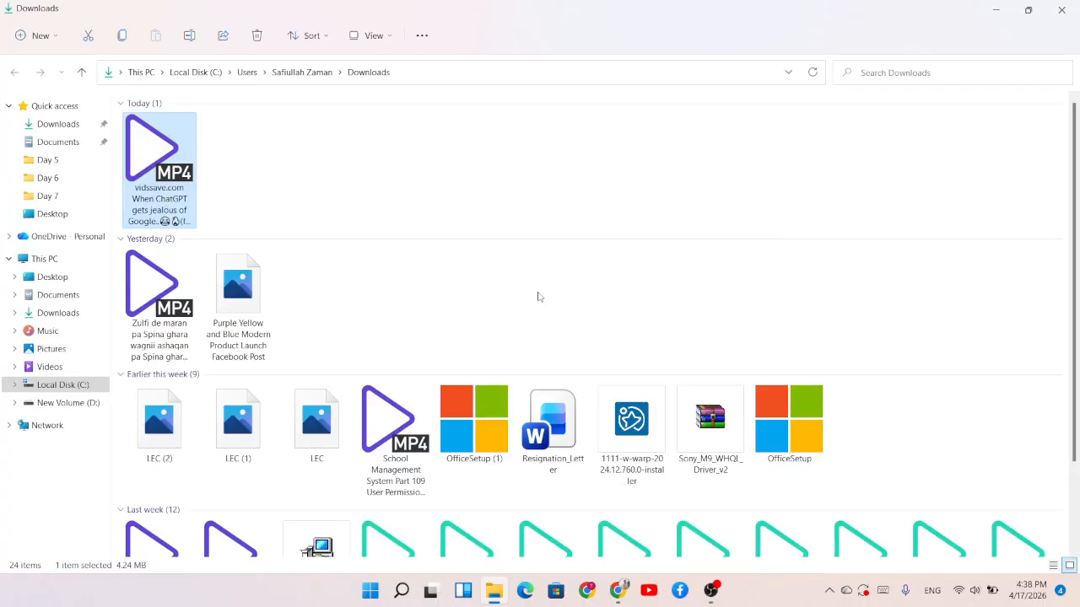
# Play the downloaded MP4 with the system volume lowered, and close the player and the Downloads folder.
pyautogui.doubleClick(147, 184)
pyautogui.rightClick(147, 183)
pyautogui.click(193, 231)
pyautogui.click(982, 590)
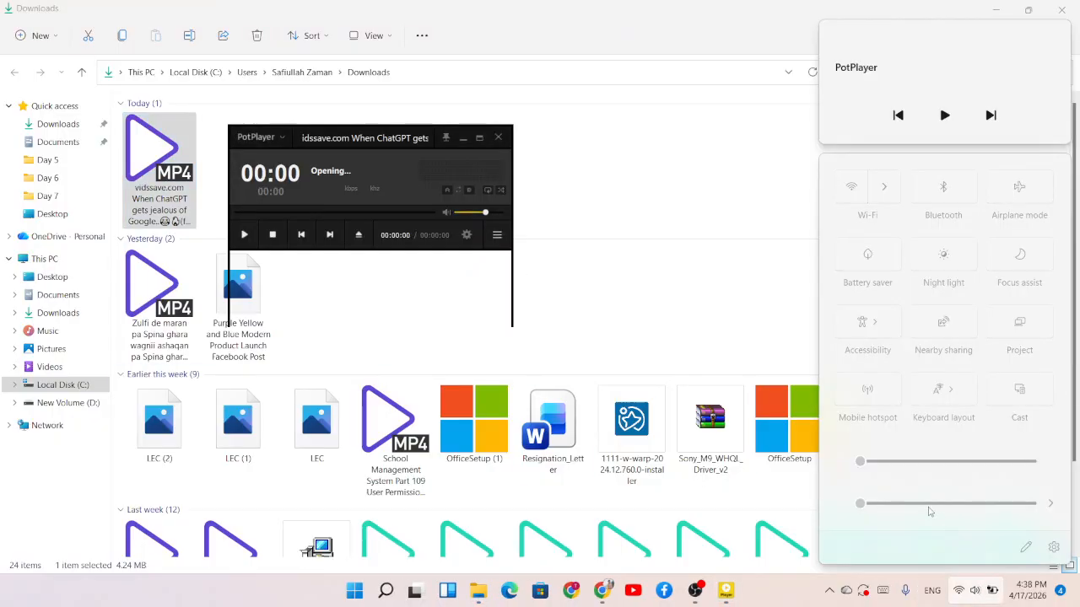
pyautogui.moveTo(931, 506); pyautogui.dragTo(871, 506)
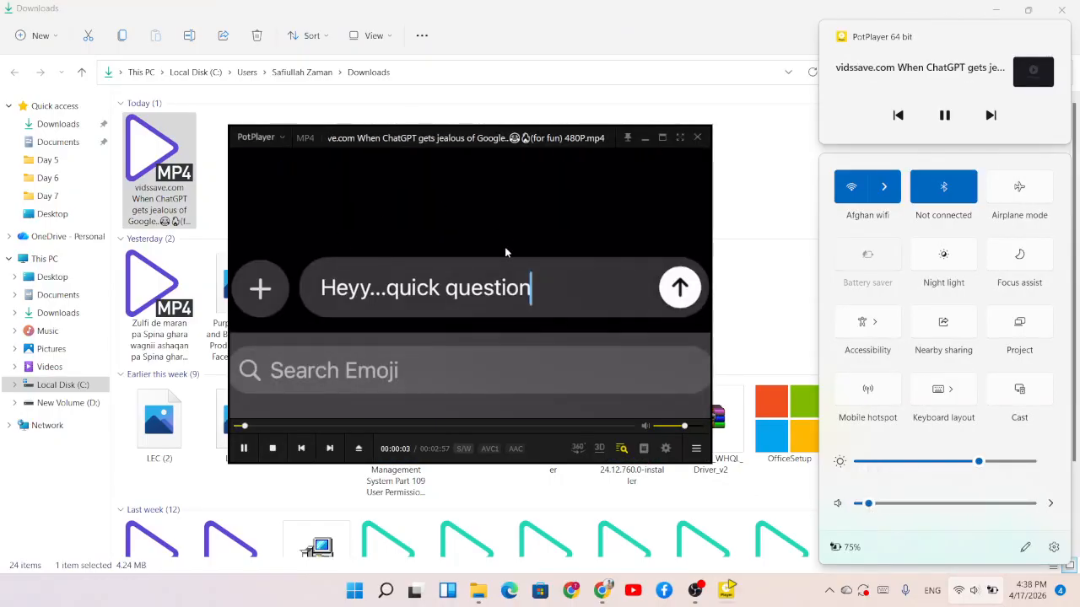
pyautogui.click(698, 138)
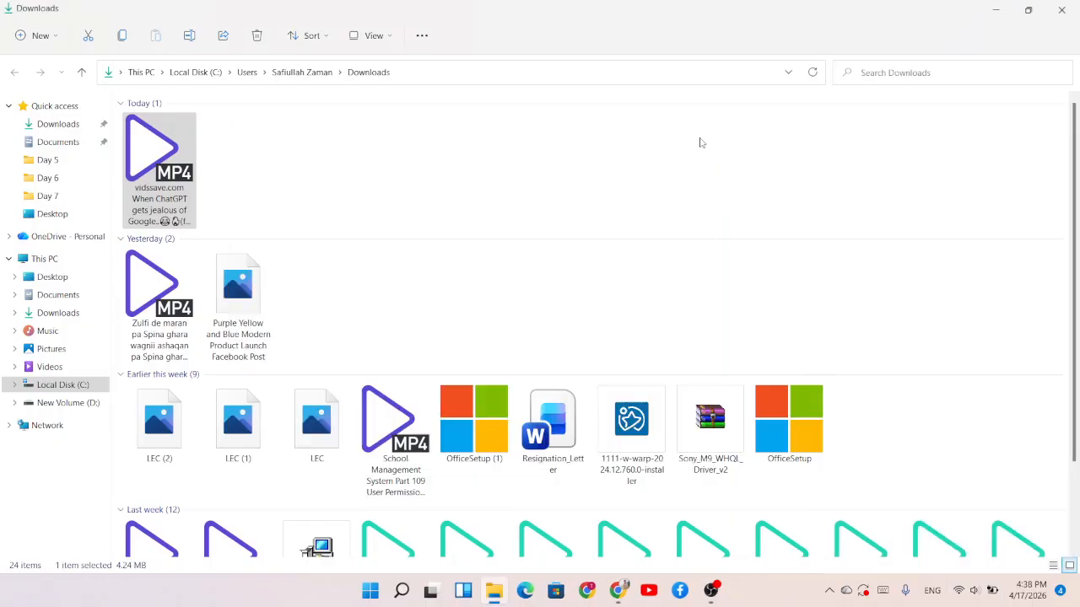
pyautogui.click(1061, 10)
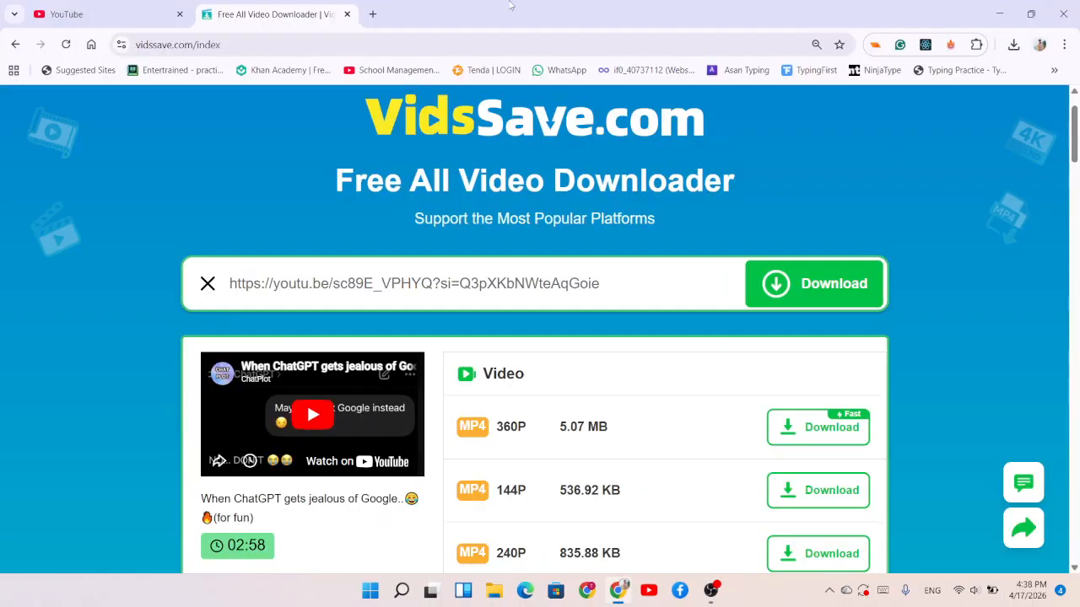
# Return to YouTube, dismiss the share dialog and open your own channel page to browse its videos.
pyautogui.click(105, 13)
pyautogui.click(683, 181)
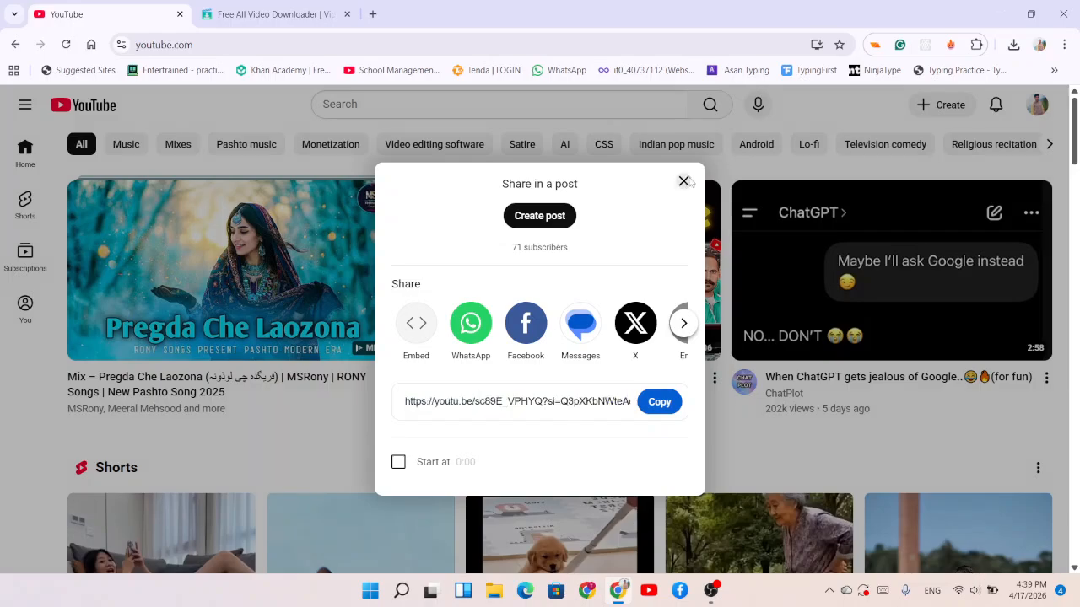
pyautogui.click(1037, 105)
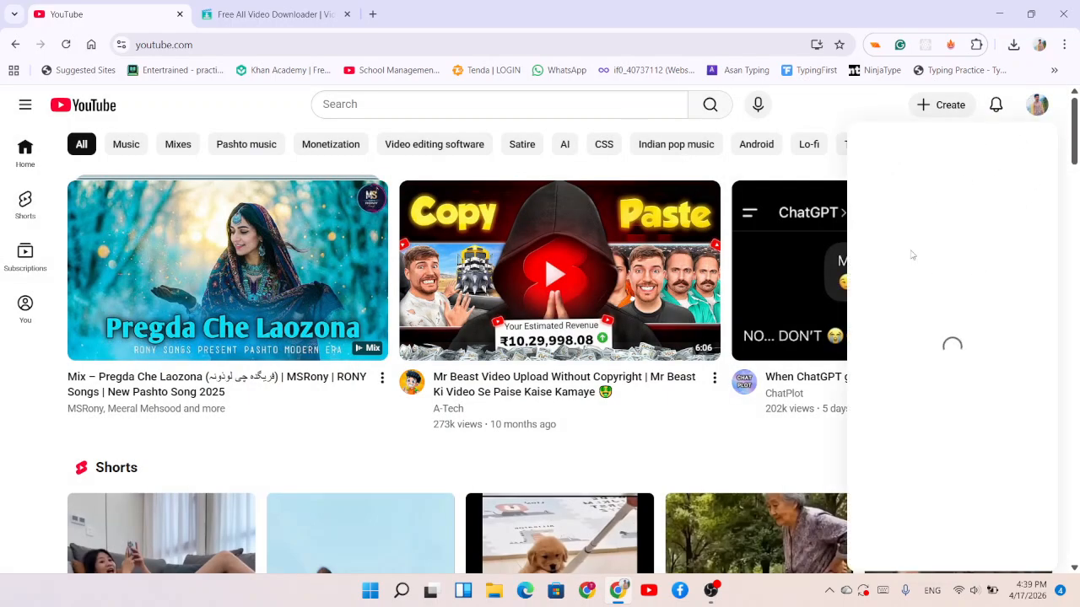
pyautogui.click(858, 150)
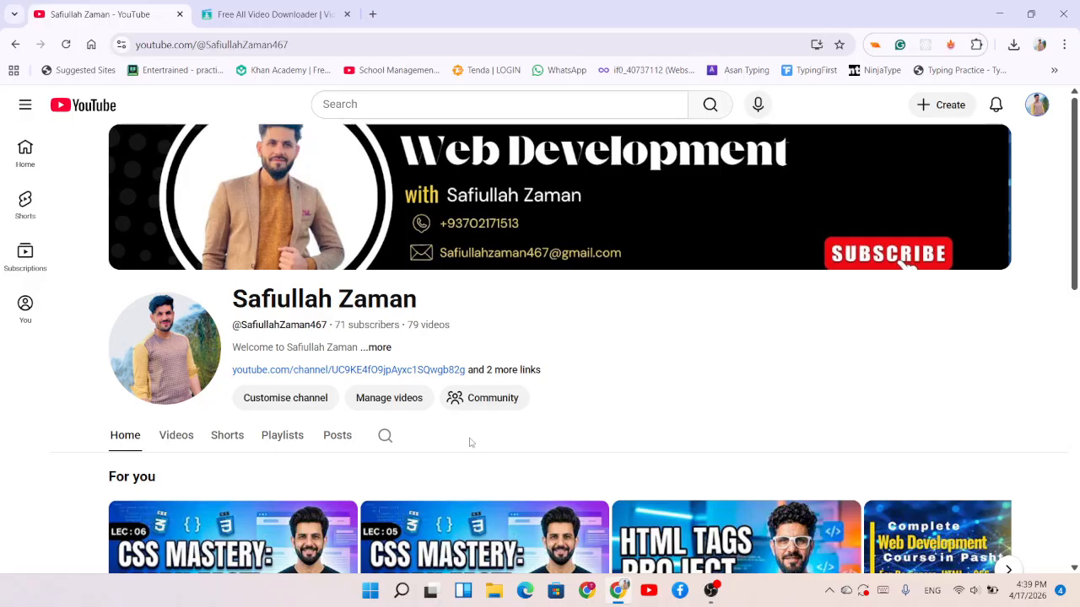
pyautogui.scroll(-2, 470, 443)
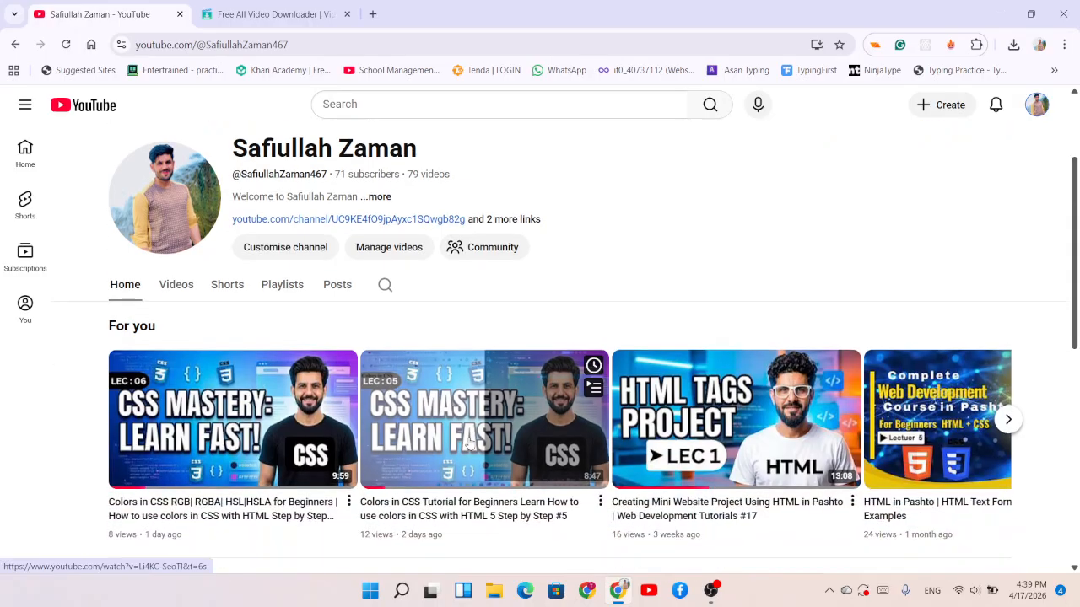
pyautogui.scroll(1, 469, 442)
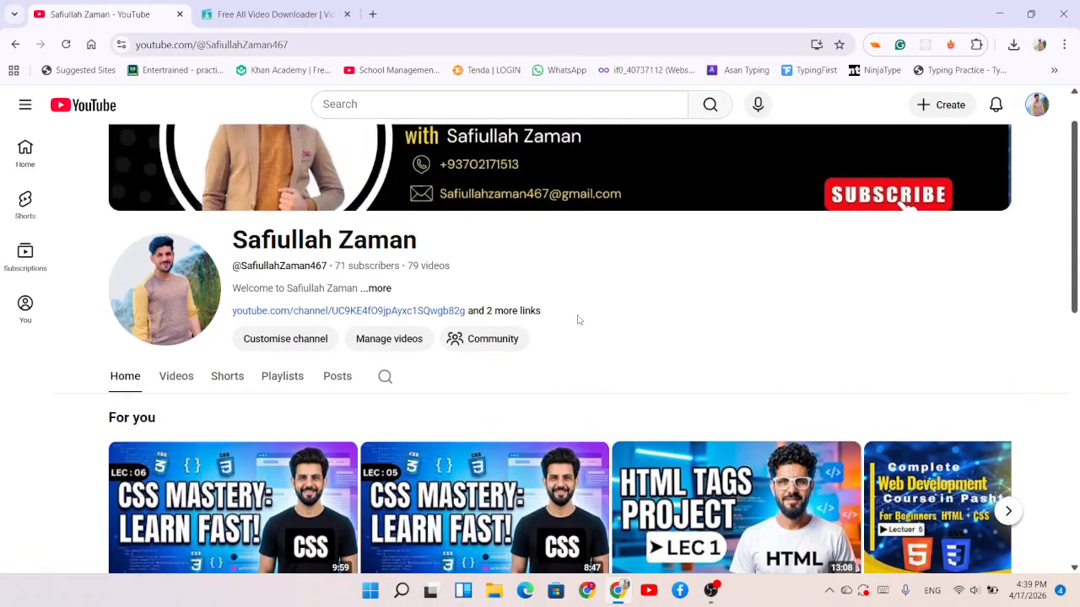
pyautogui.scroll(-2, 574, 327)
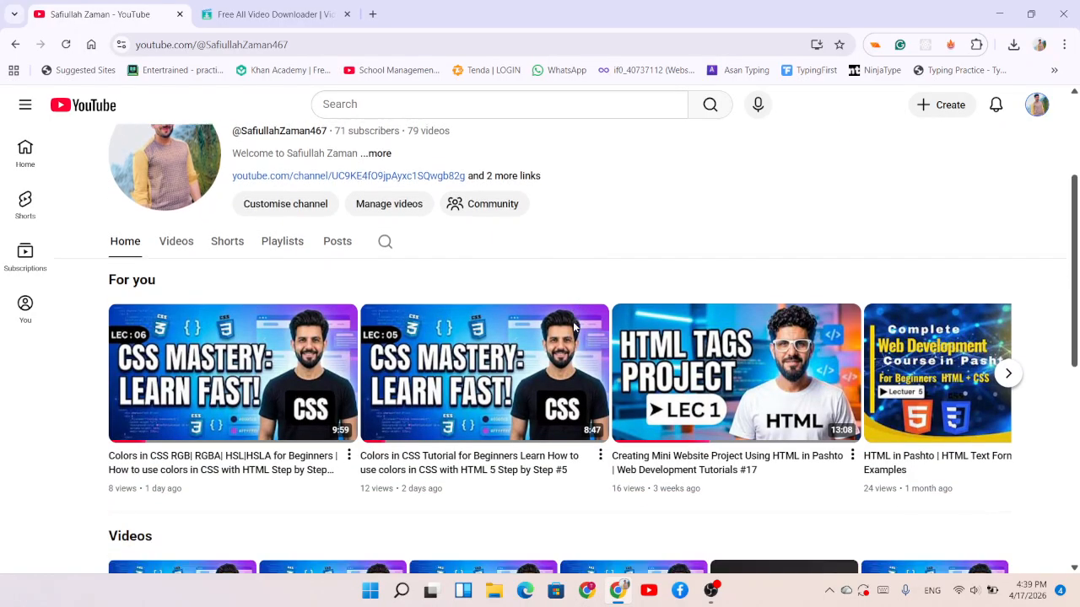